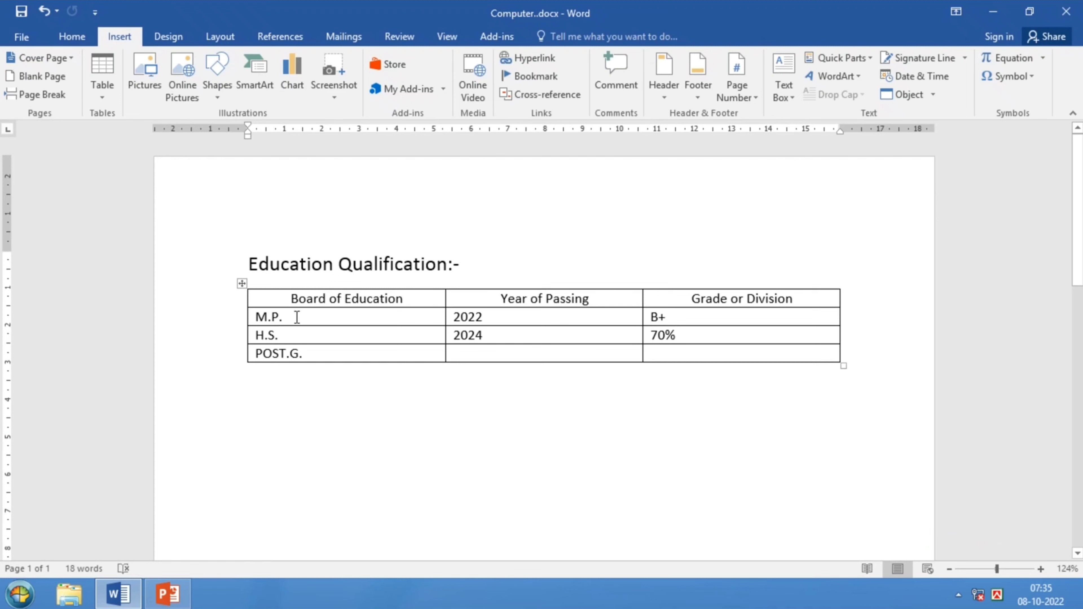
Put the caret in the table's H.S. row and bring up the Table Tools Design options
left_click(340, 316)
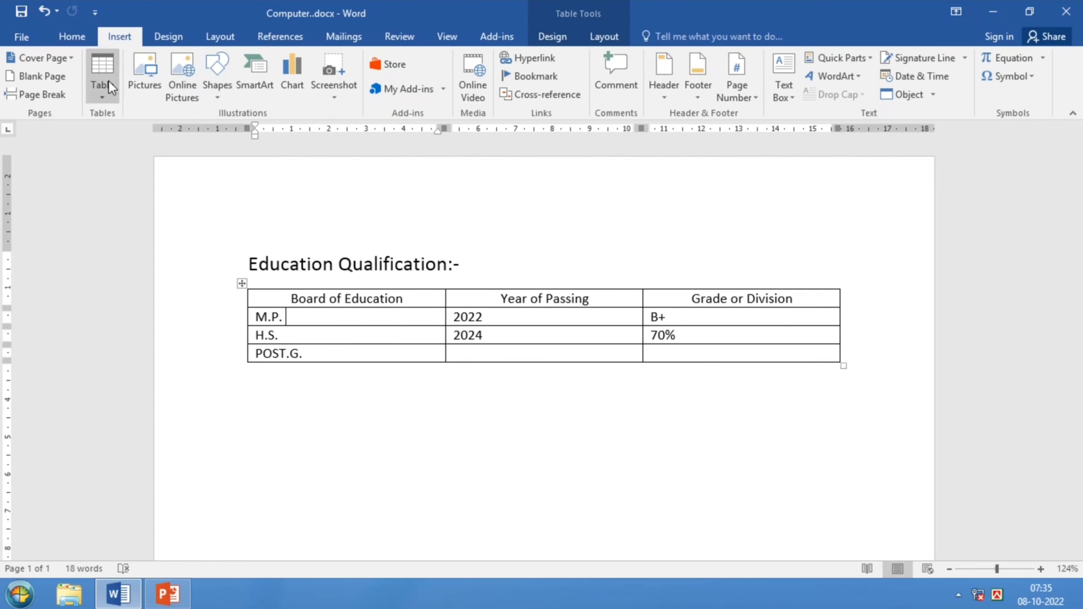
left_click(322, 337)
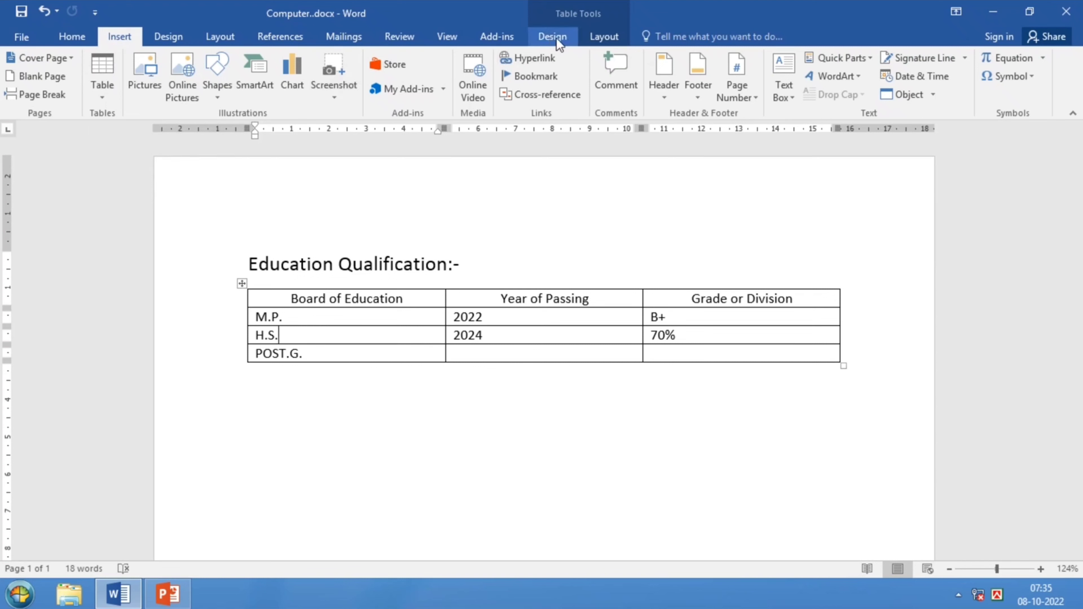
left_click(603, 36)
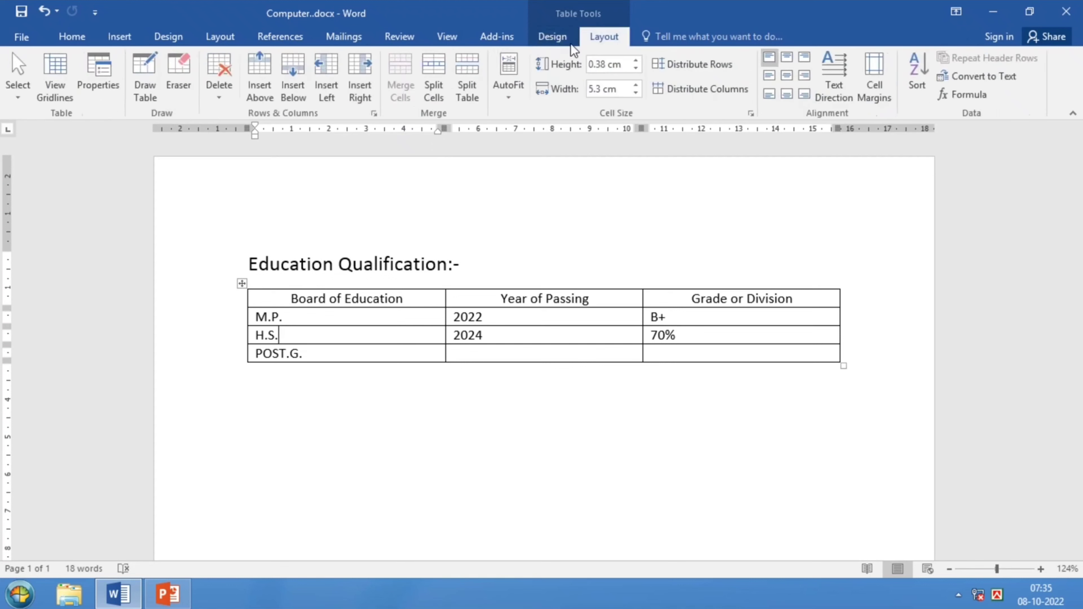
left_click(555, 39)
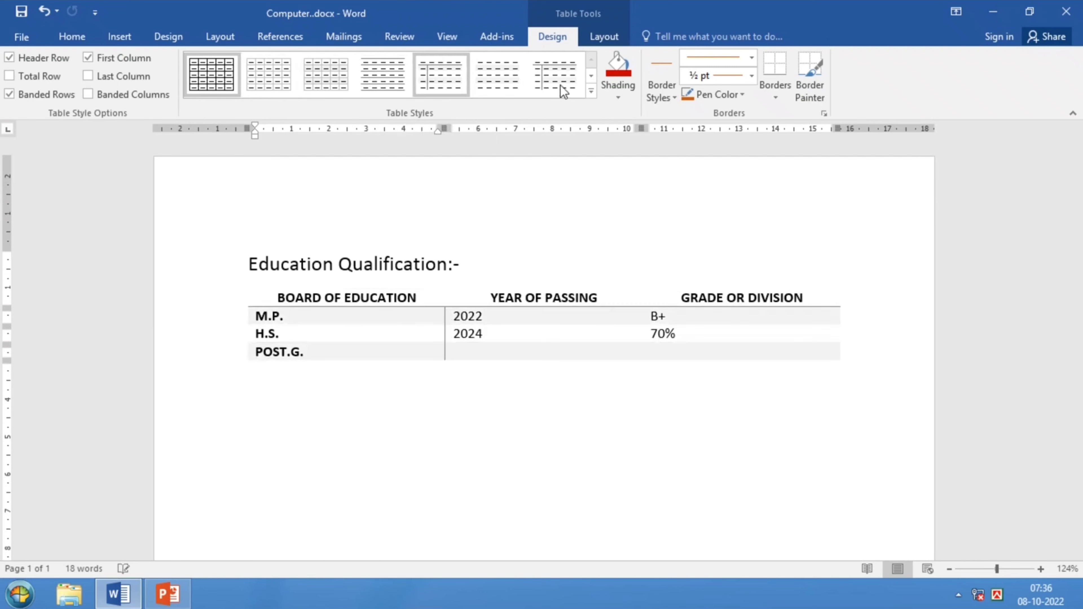
left_click(591, 92)
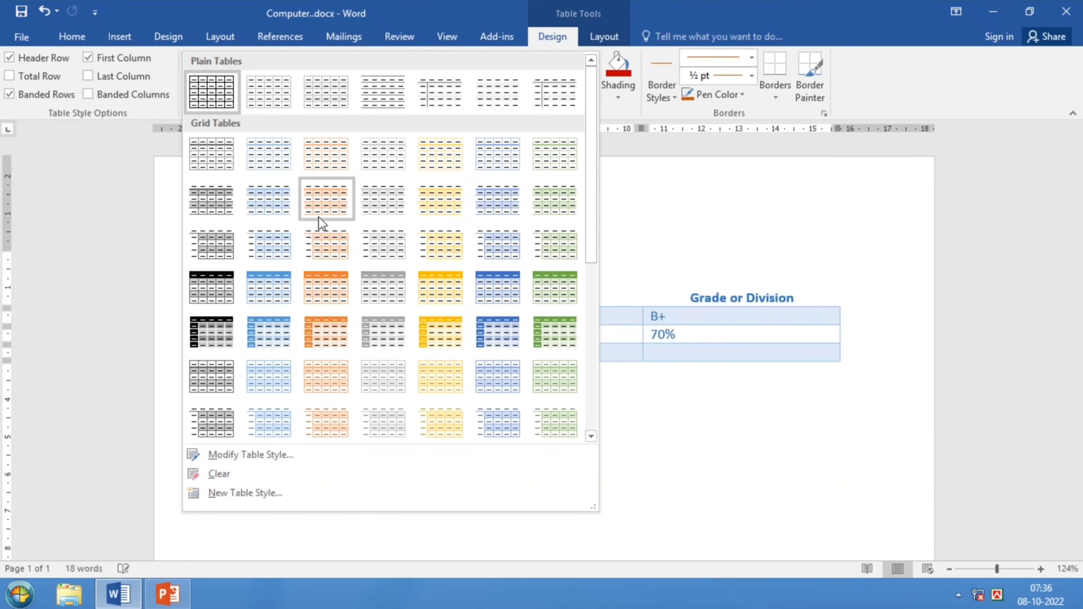
left_click(437, 100)
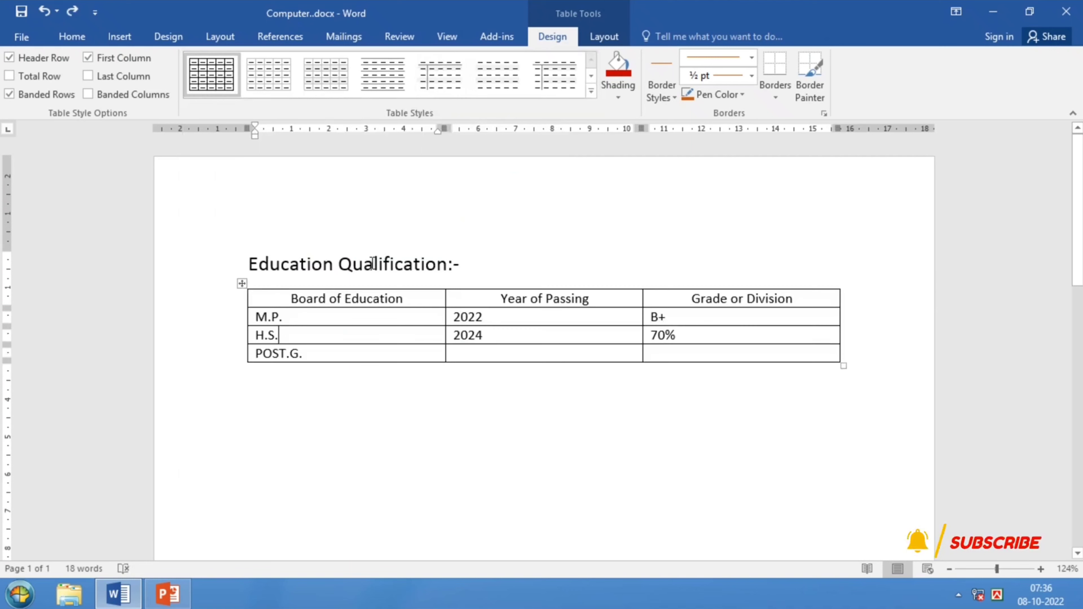
key("ctrl+z")
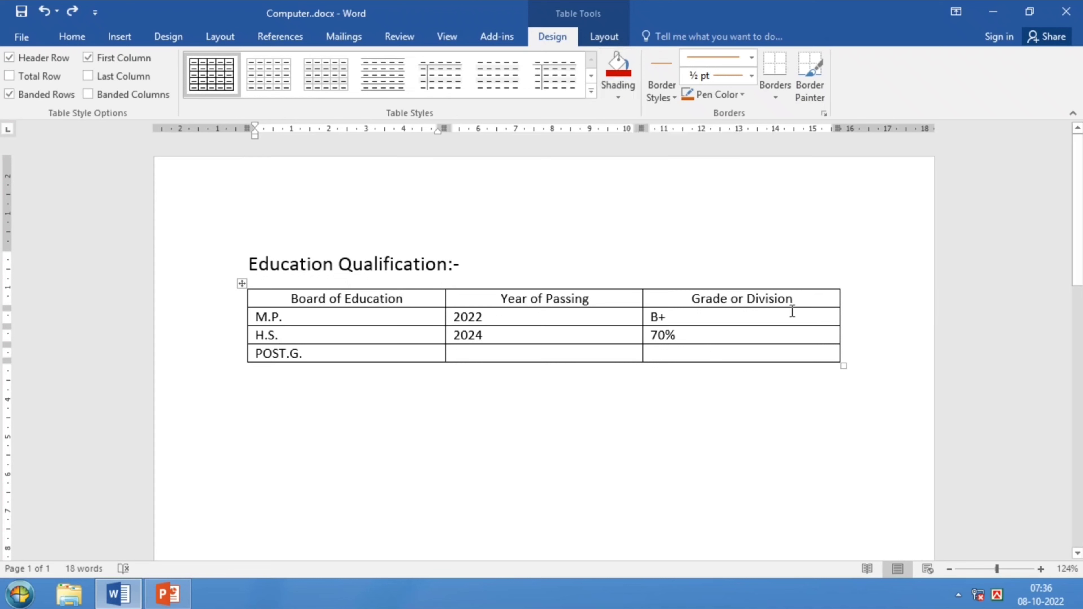
Select the whole header row and shade it dark red, replacing an initial blue
left_click_drag(803, 300, 382, 300)
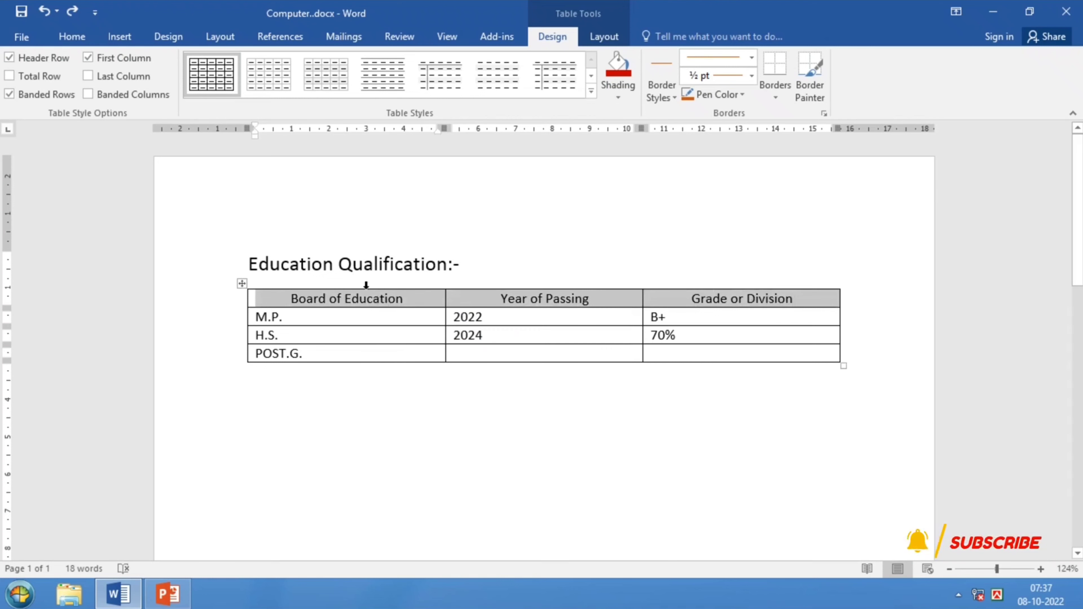
left_click(619, 99)
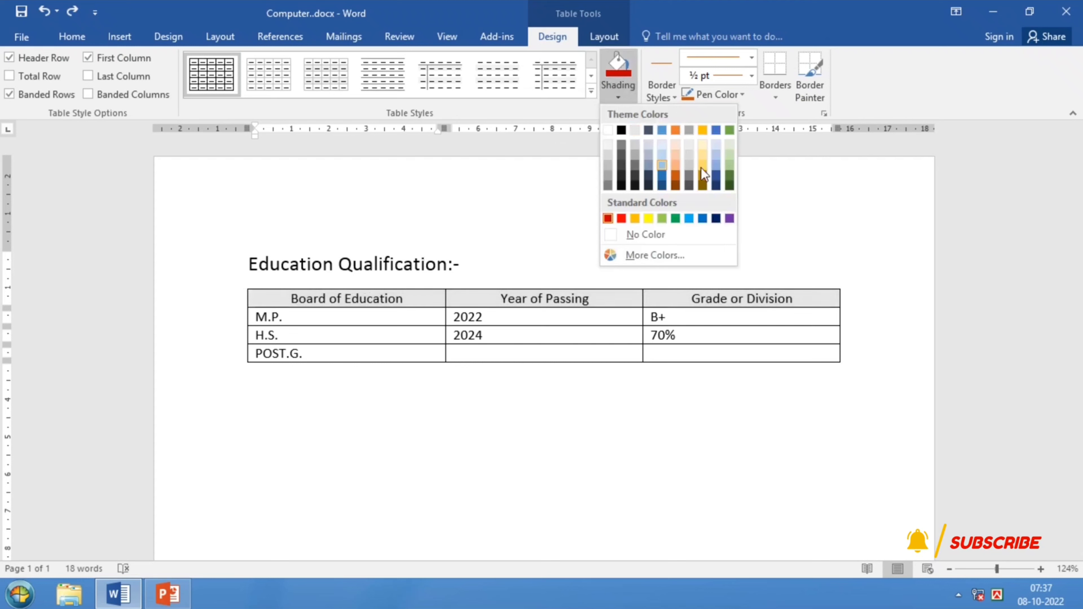
left_click(716, 165)
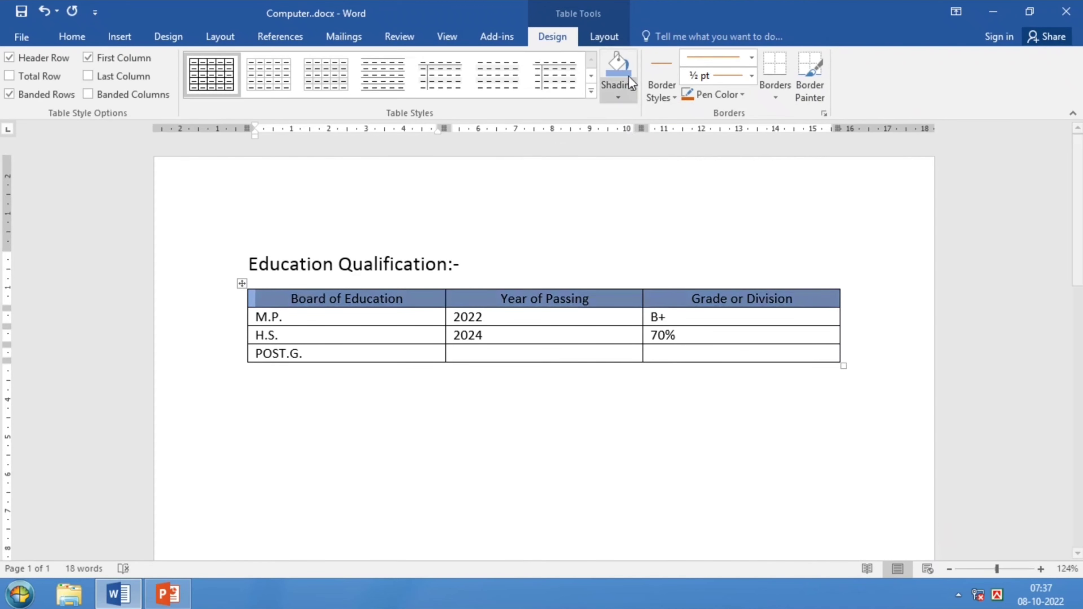
left_click(622, 98)
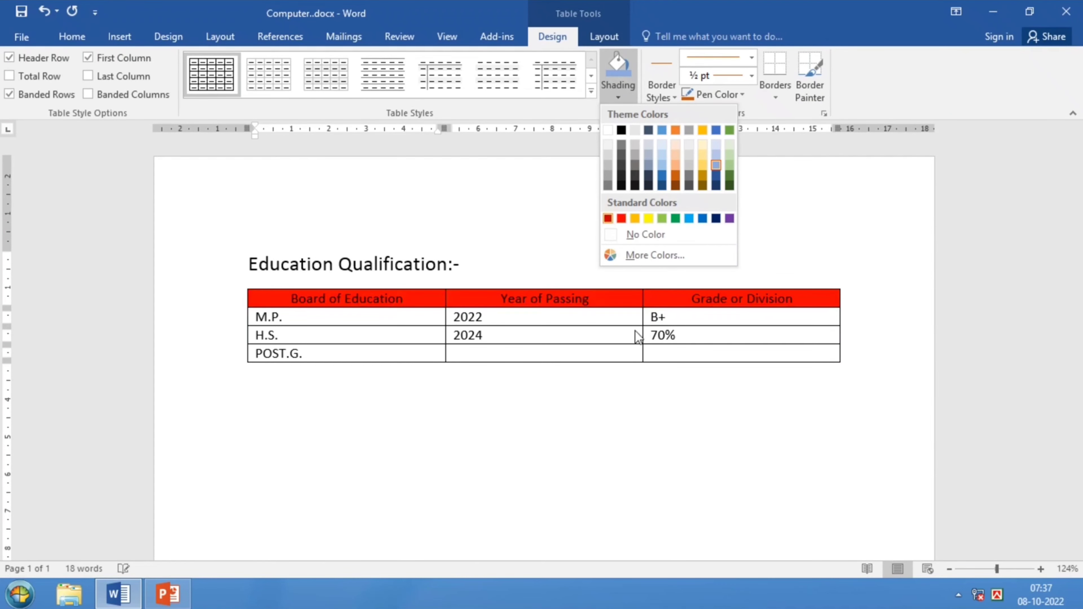
left_click(608, 218)
left_click(689, 330)
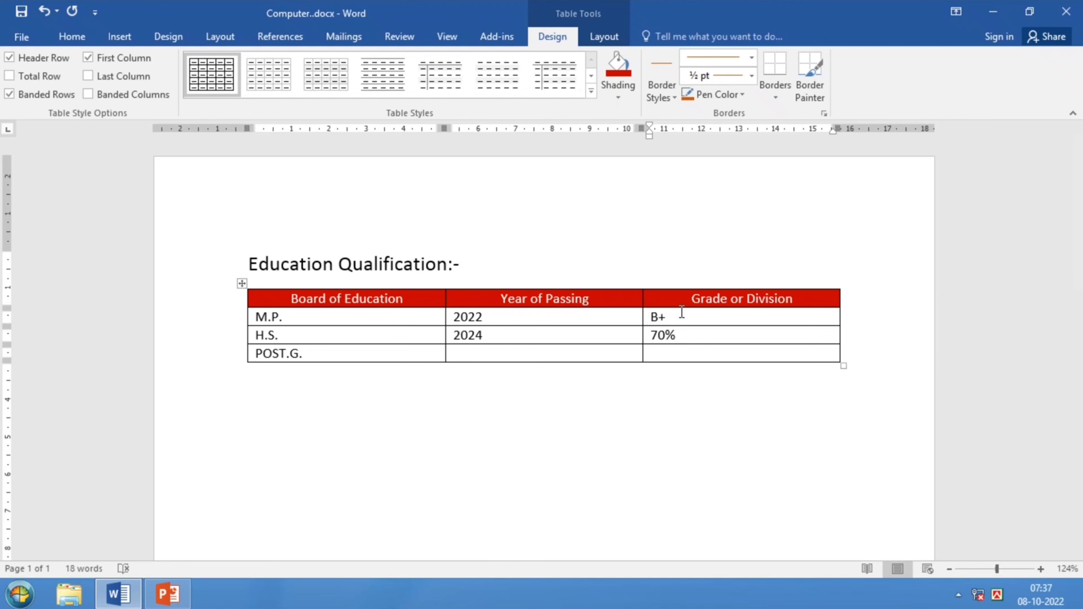
Undo the red and blue header shading and return to the Board of Education header
key("ctrl+z")
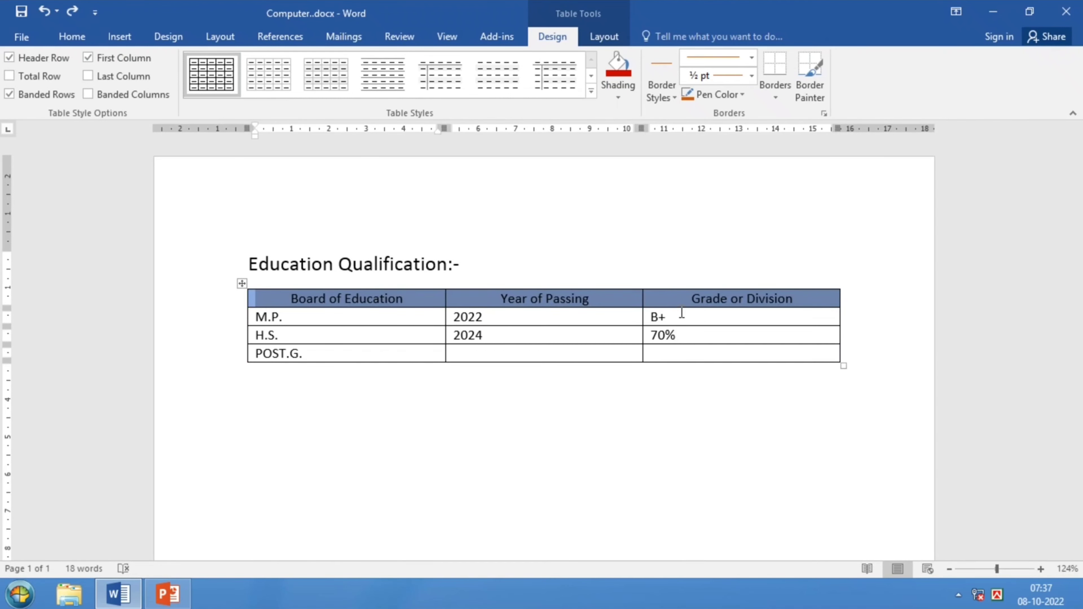
key("ctrl+z")
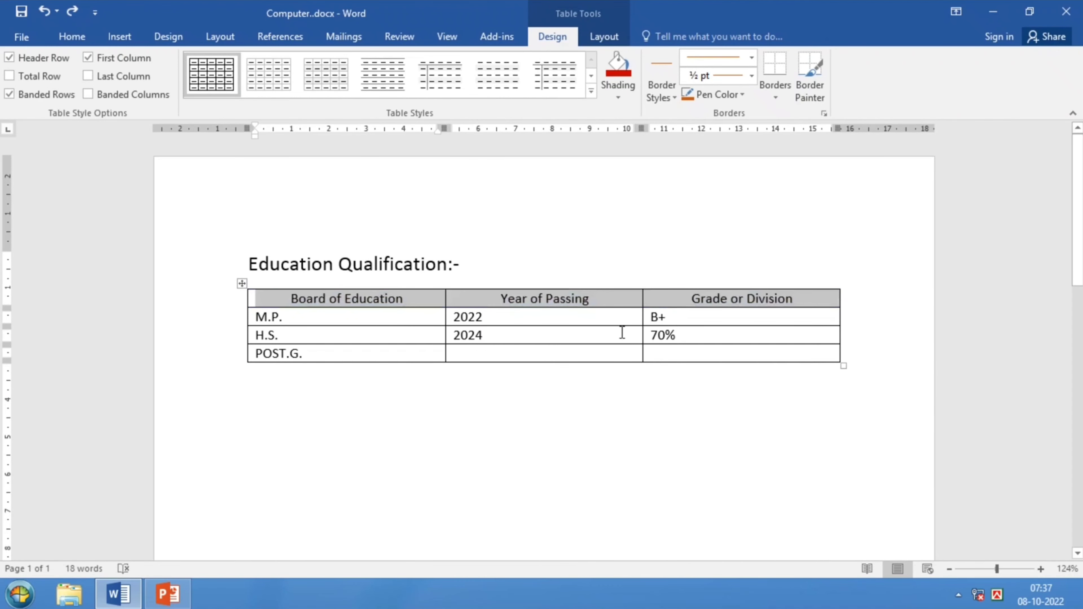
left_click(538, 264)
left_click(572, 301)
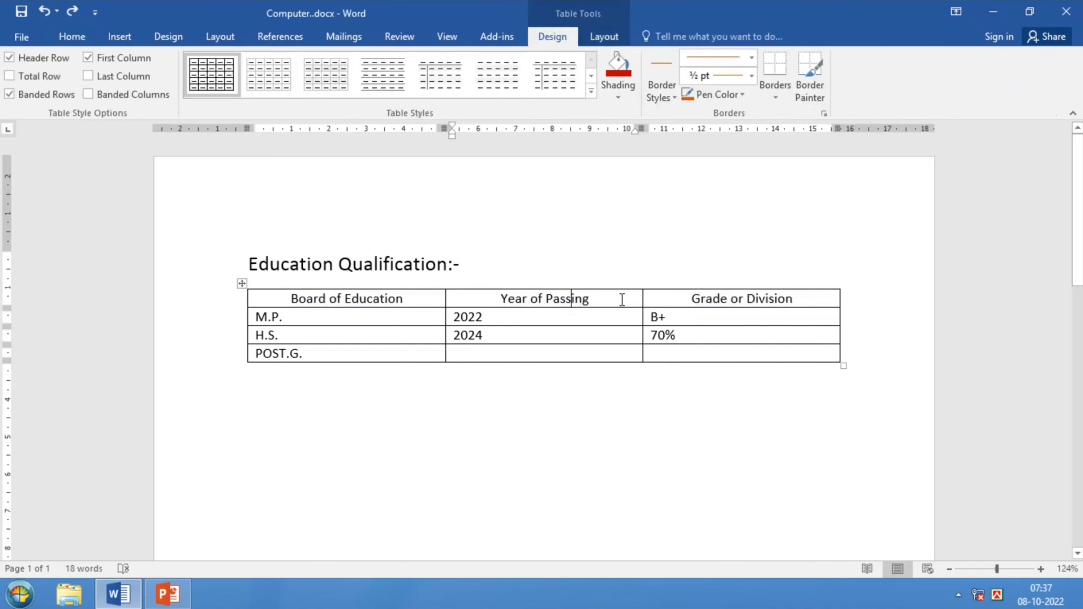
left_click(372, 299)
left_click(744, 297)
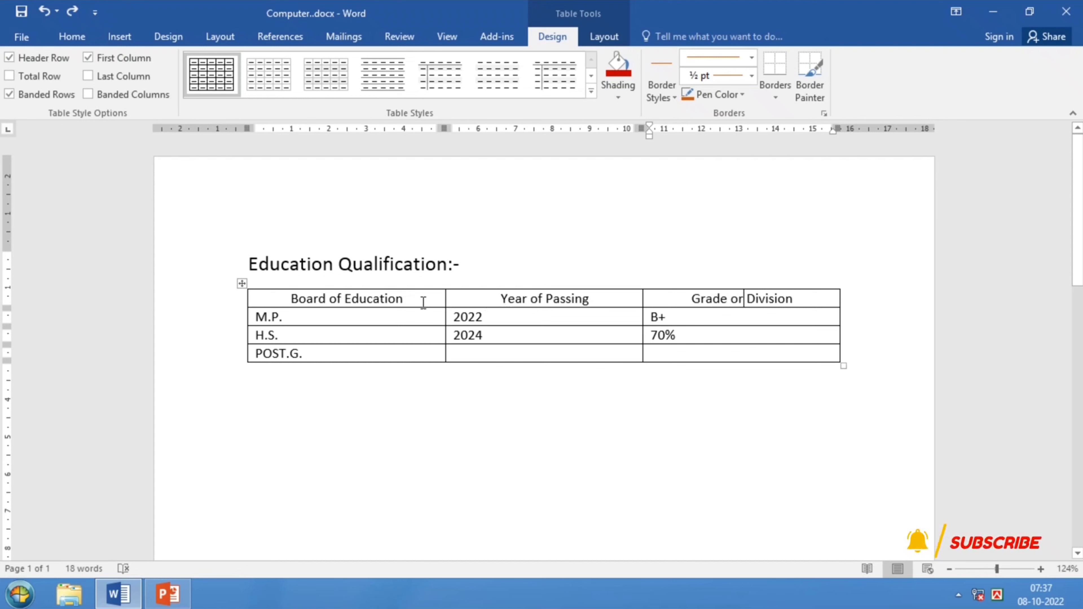
left_click(407, 300)
Shade Board of Education and Grade or Division headers black, and Year of Passing red
left_click(621, 98)
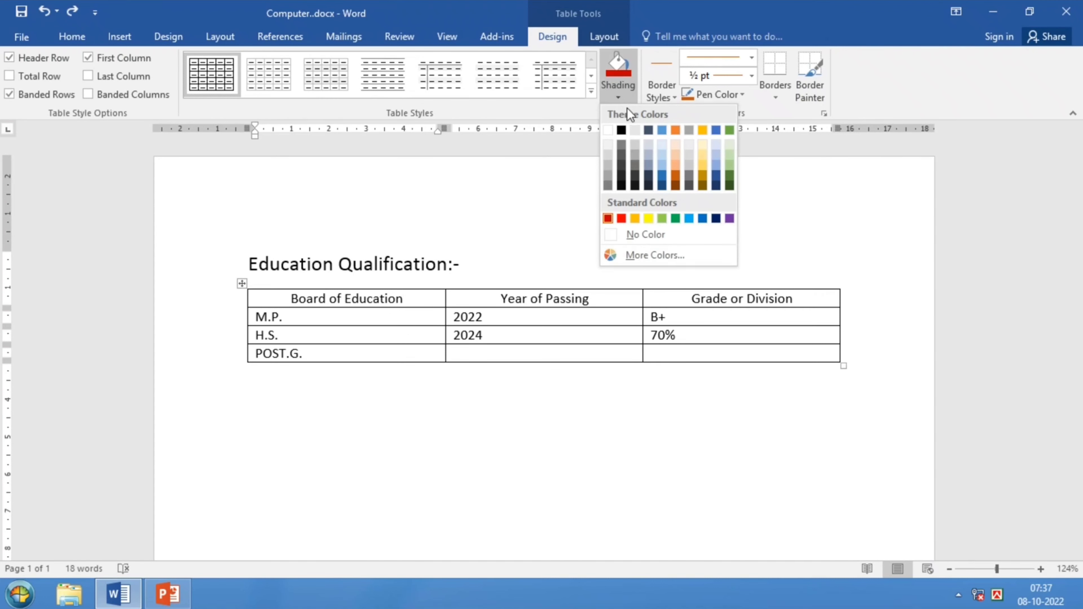
left_click(622, 130)
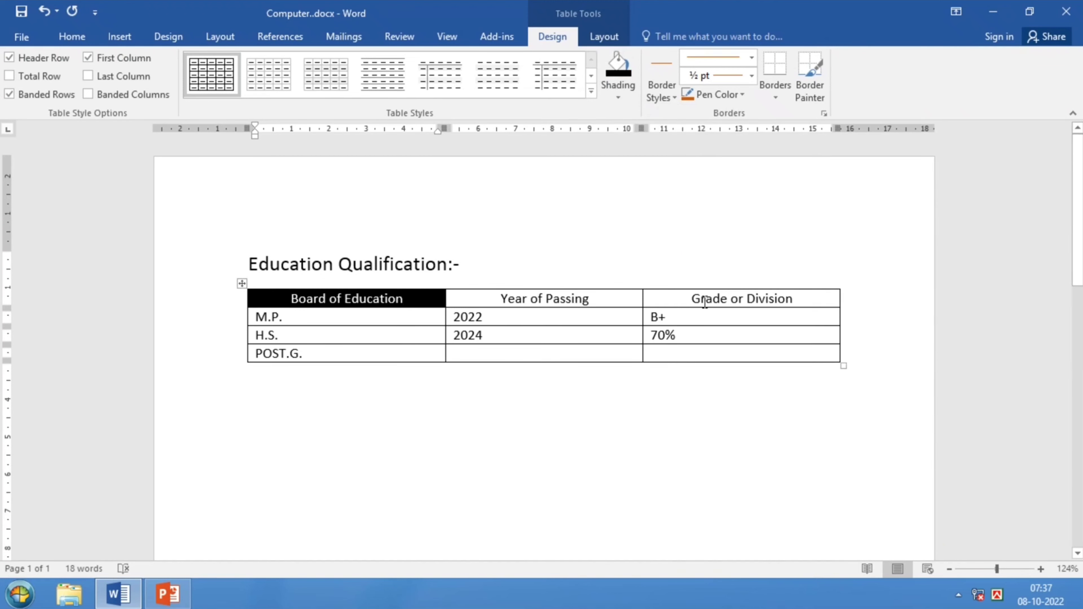
left_click(706, 299)
left_click(618, 66)
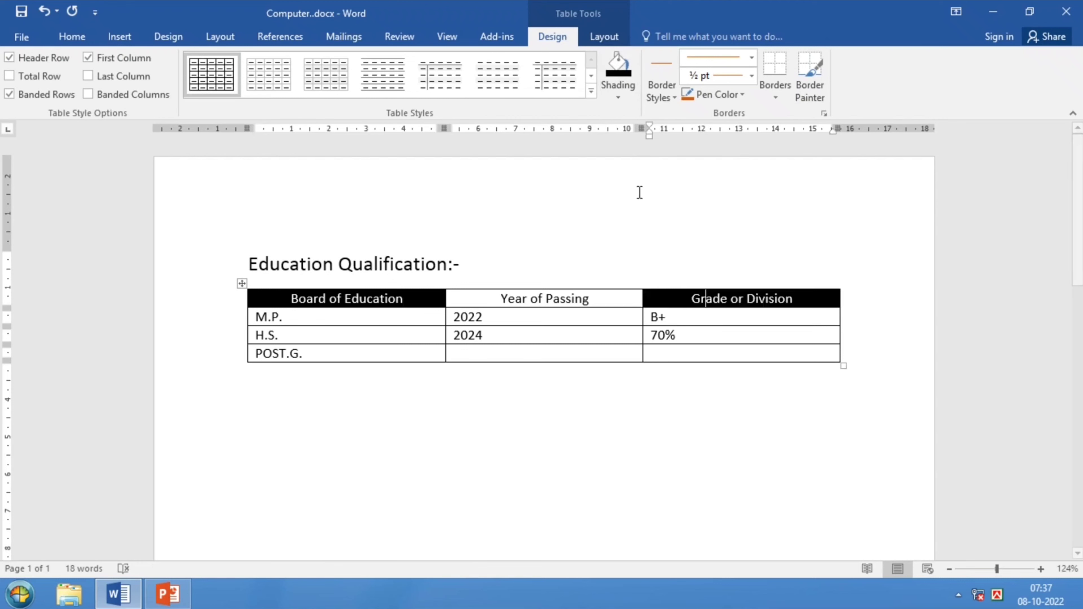
left_click(571, 298)
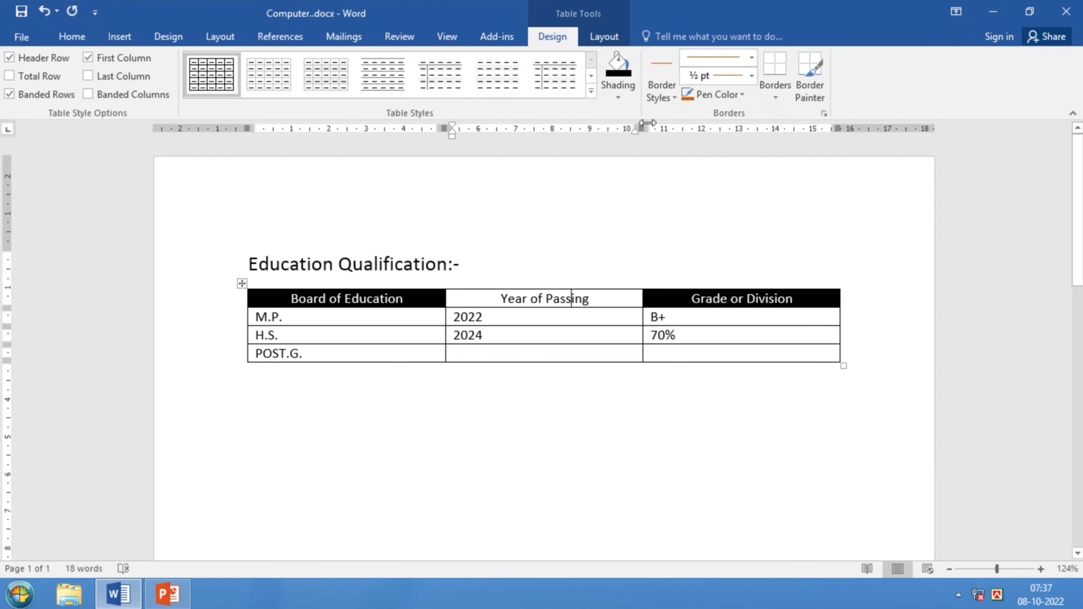
left_click(618, 97)
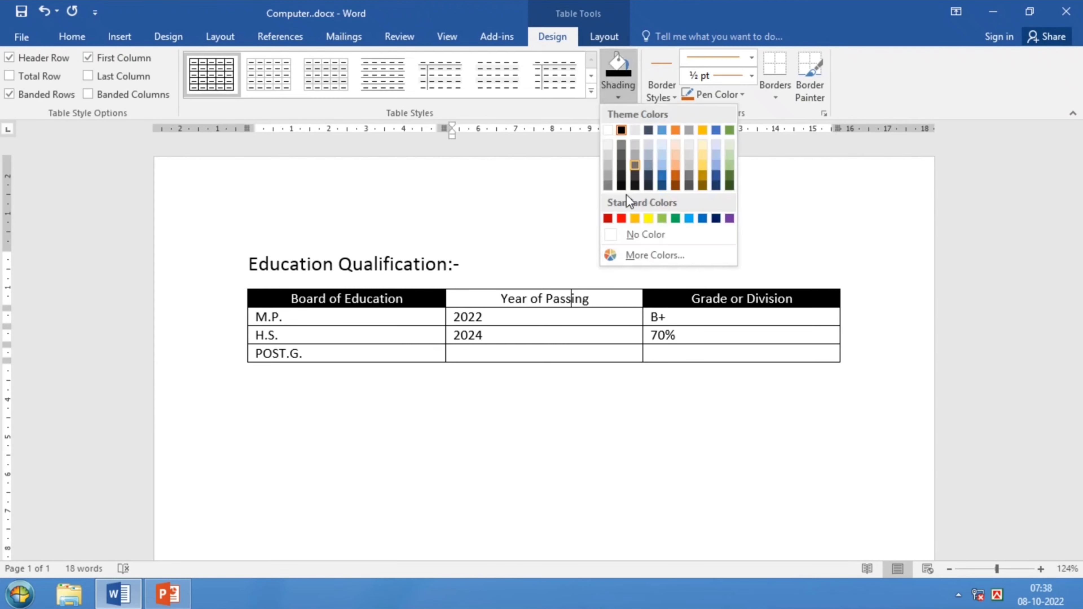
left_click(608, 218)
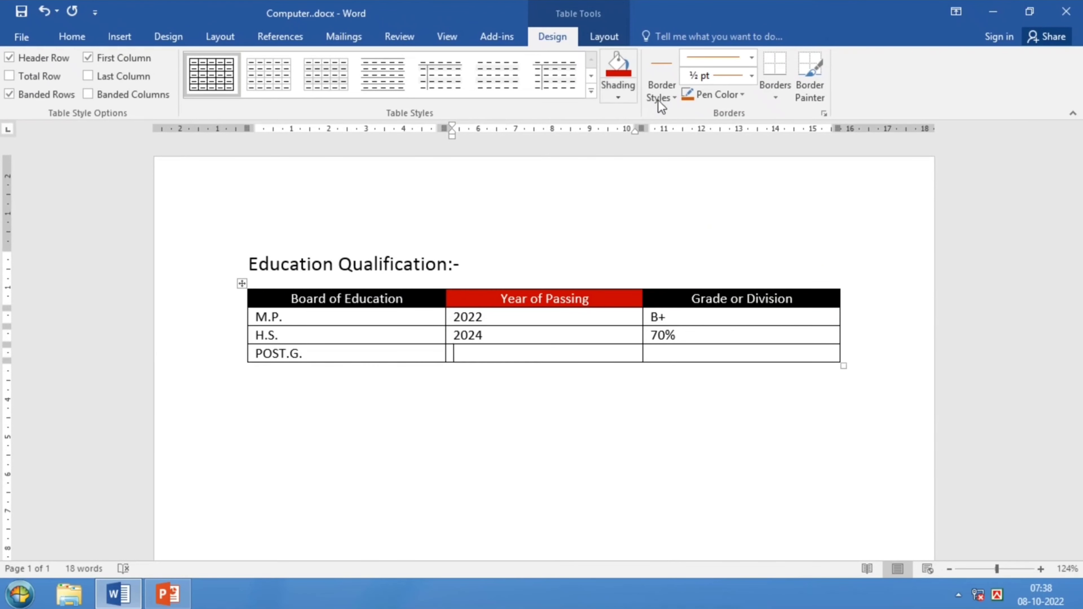
Choose a 1½ pt orange border style for the Border Painter
left_click(675, 99)
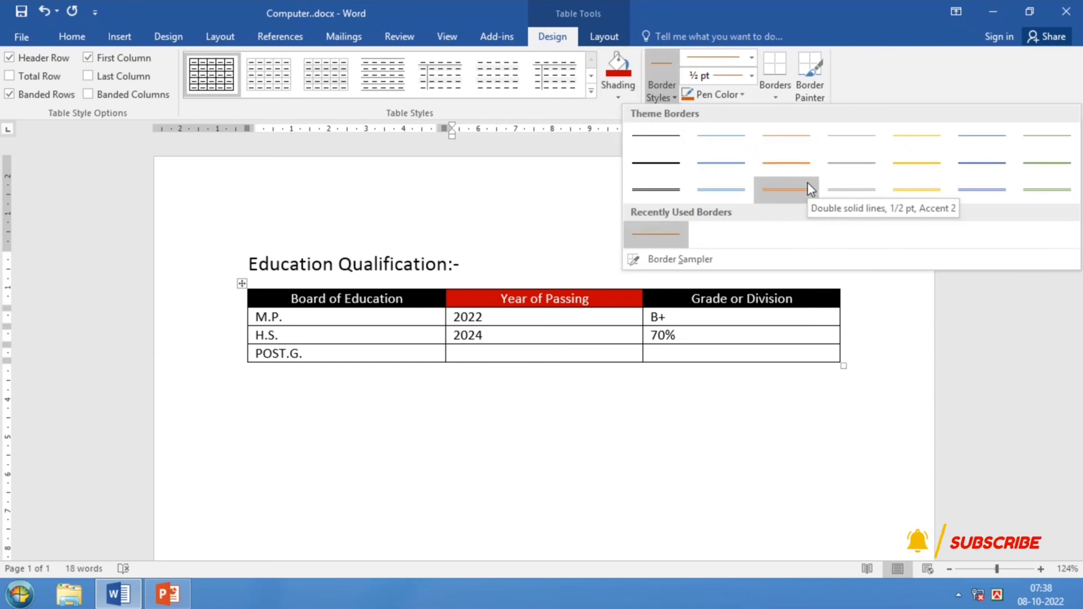
left_click(908, 188)
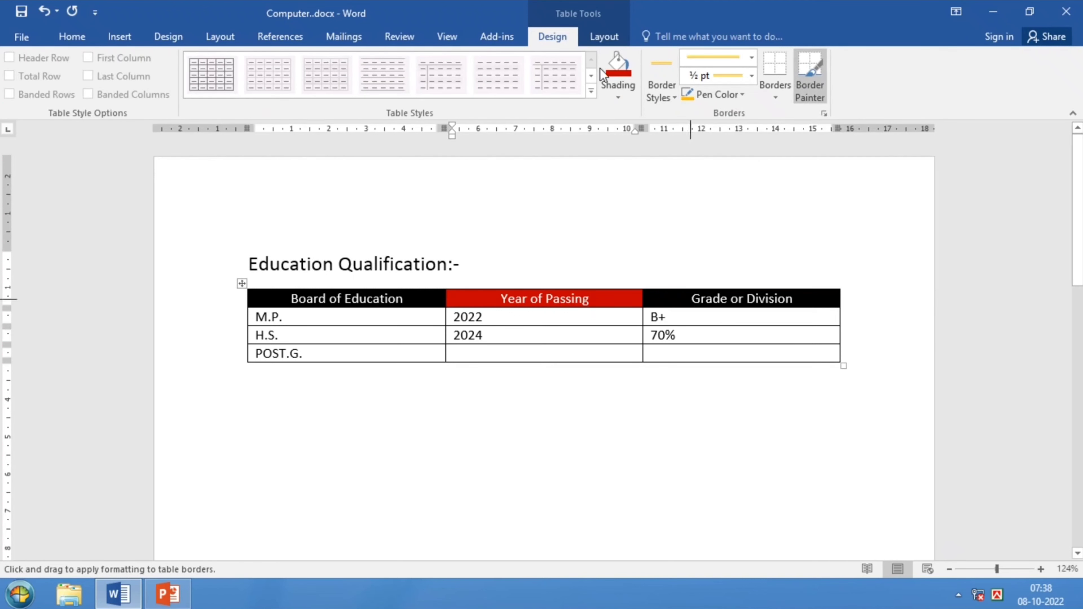
left_click(668, 97)
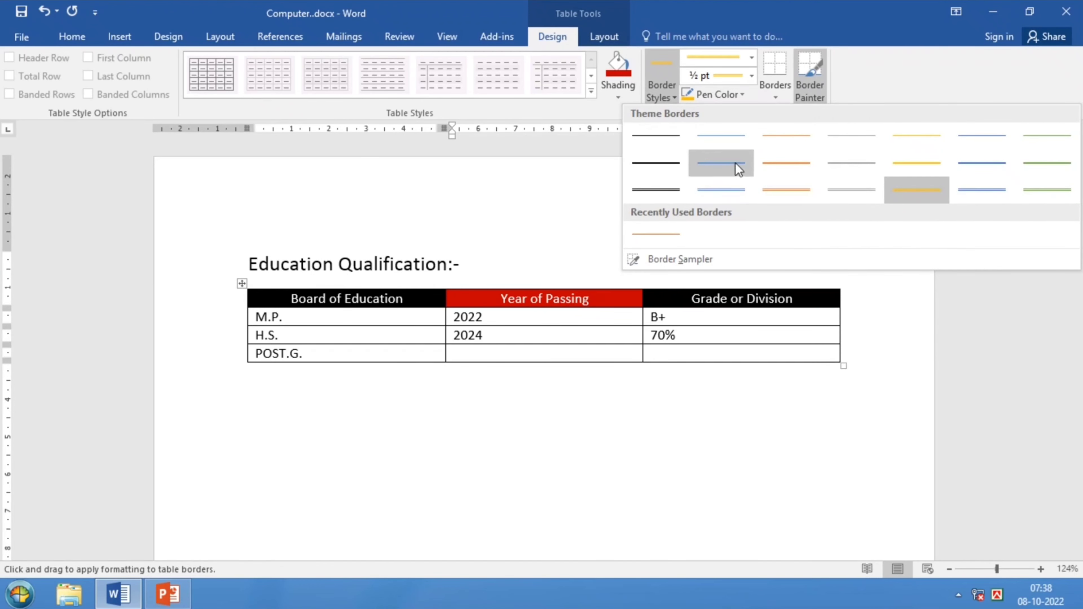
left_click(772, 166)
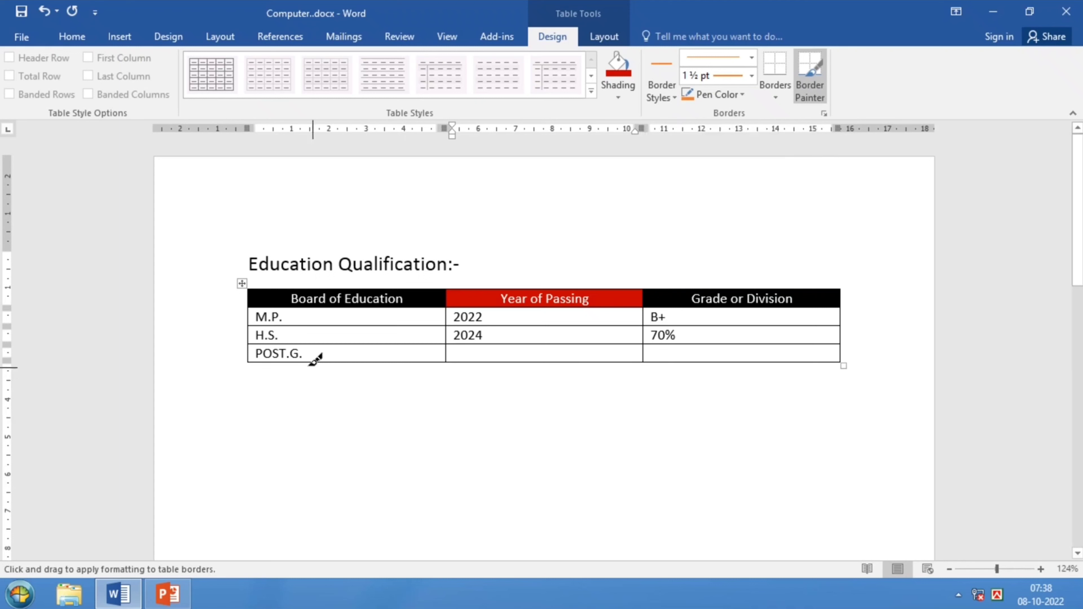
Paint the orange line along the bottom border of the POST.G. row
left_click_drag(315, 361, 516, 350)
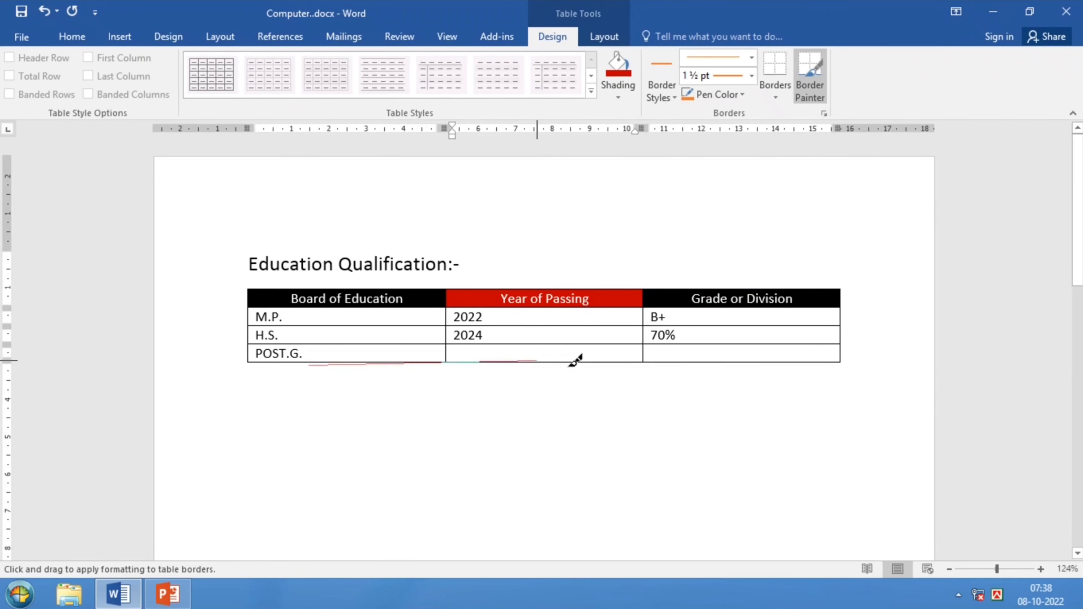
left_click_drag(516, 350, 542, 387)
mouse_move(713, 354)
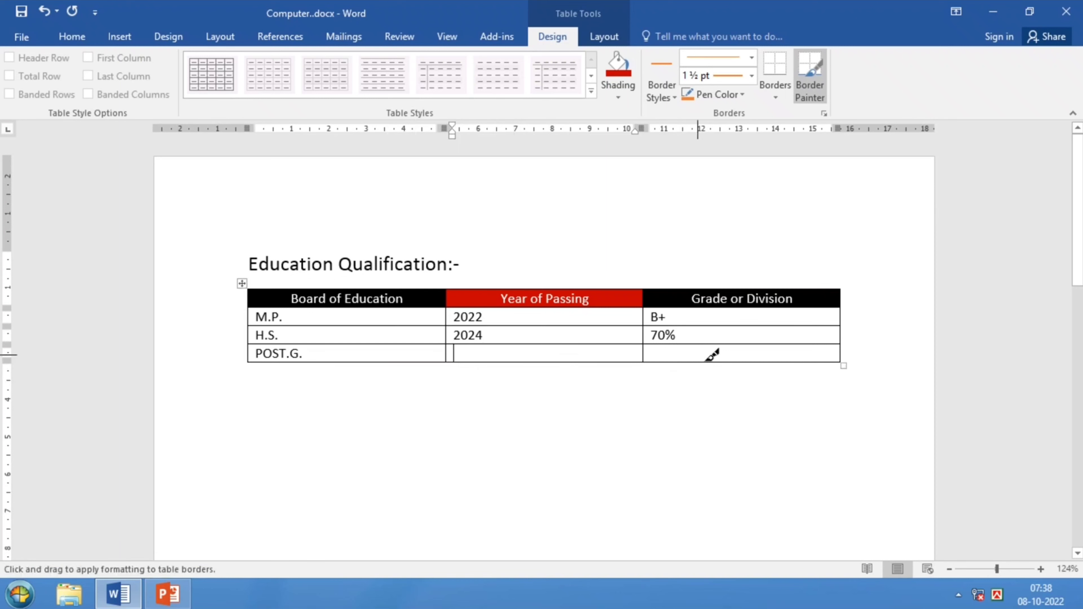
mouse_move(712, 354)
left_mouse_down()
mouse_move(350, 339)
mouse_move(348, 367)
left_mouse_up()
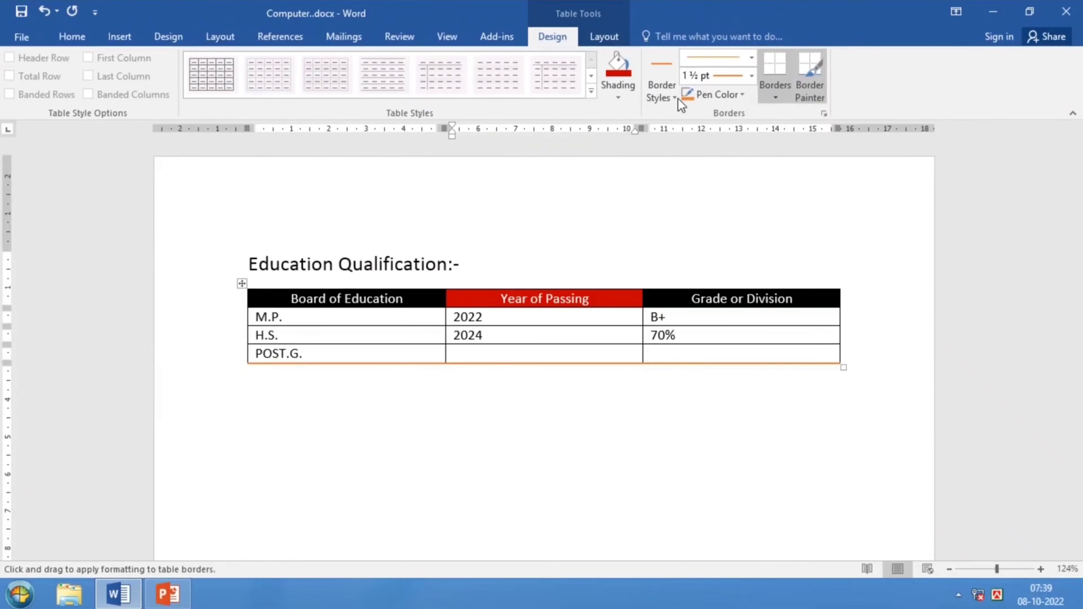
Set the border pen to a thick line style, 4½ pt weight and green colour
left_click(672, 98)
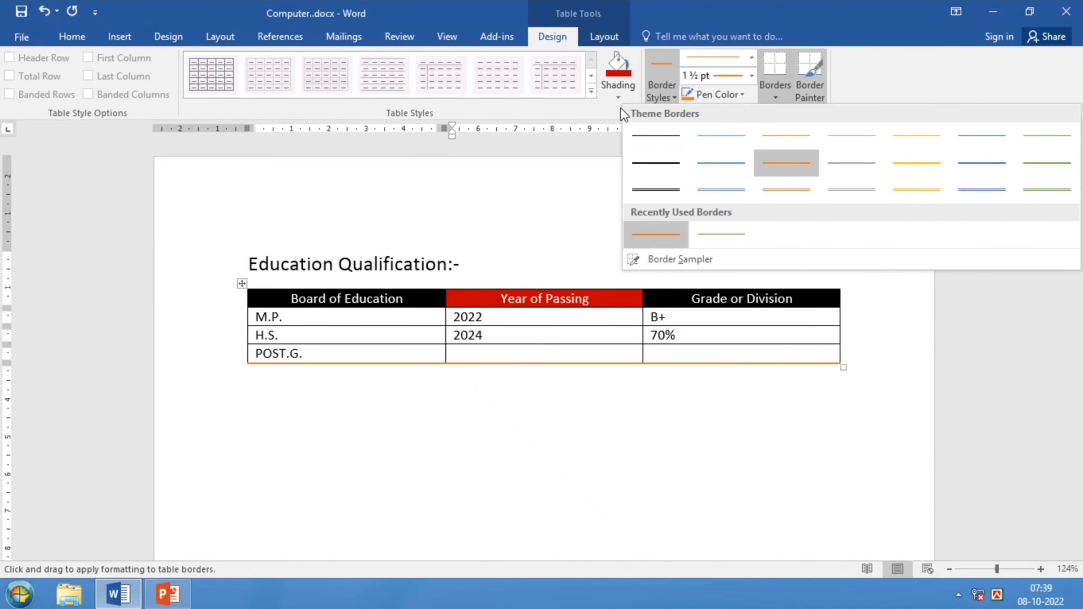
left_click(608, 106)
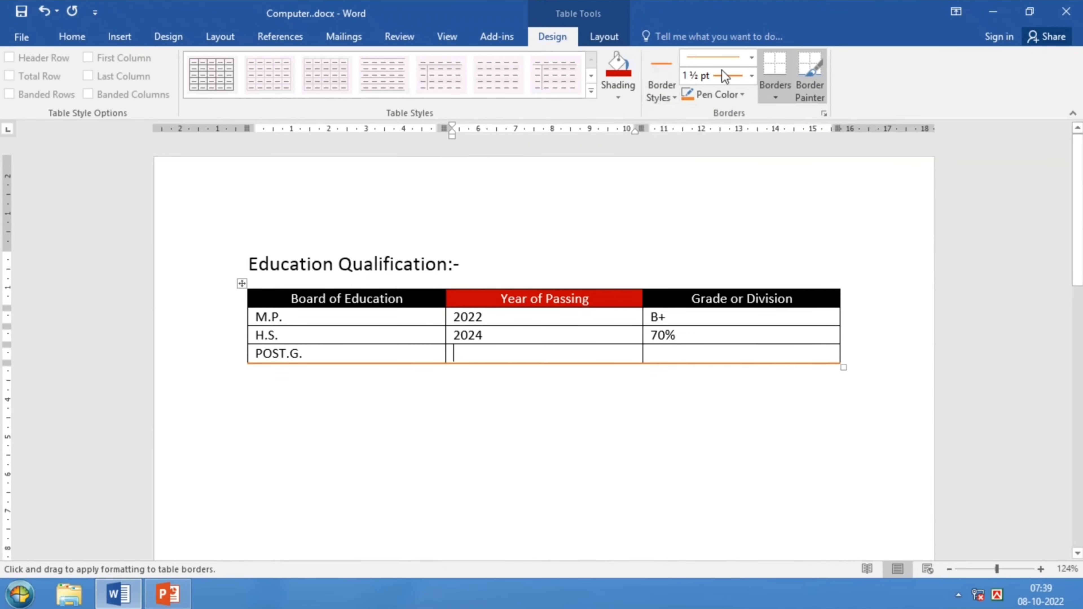
left_click(753, 59)
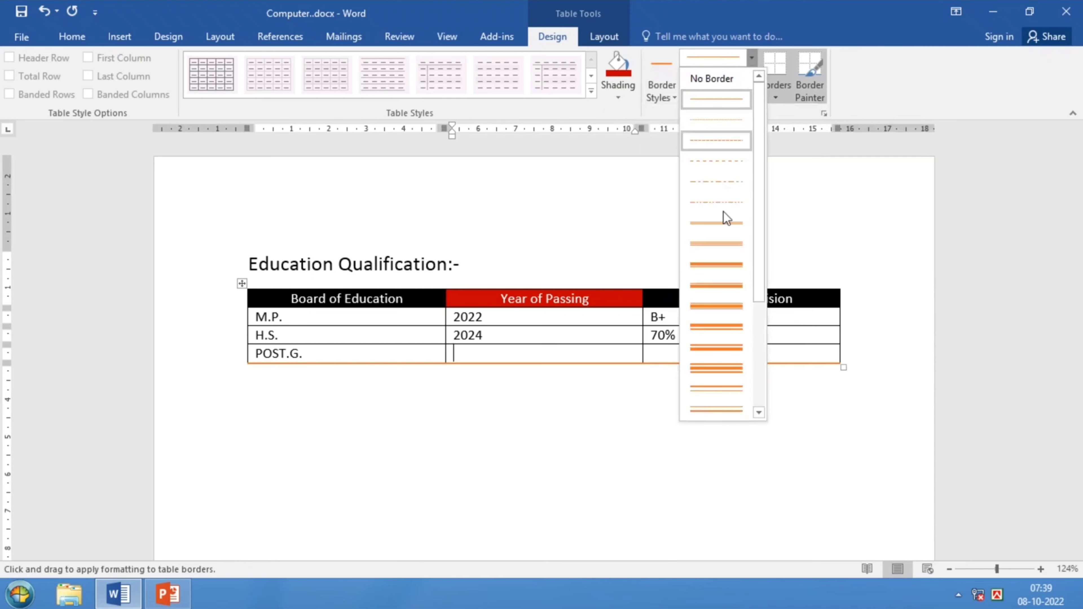
left_click(720, 306)
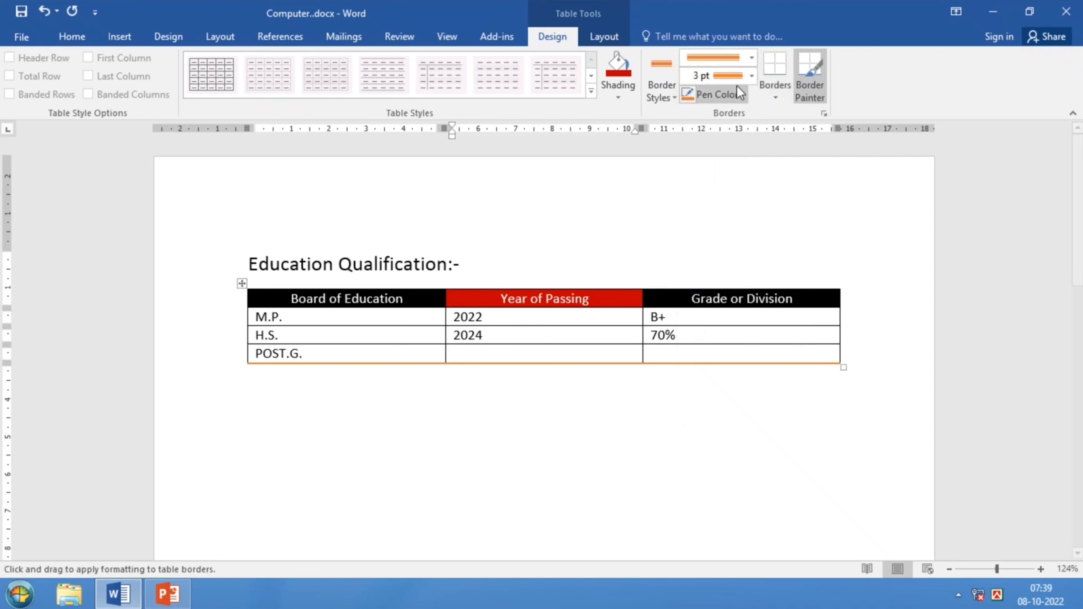
left_click(751, 76)
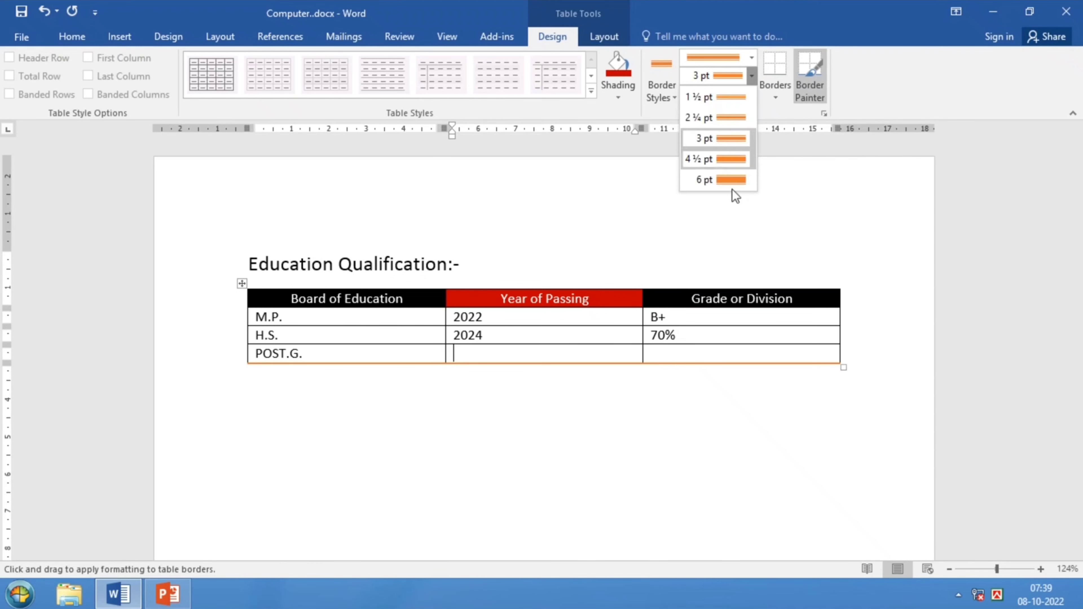
left_click(720, 162)
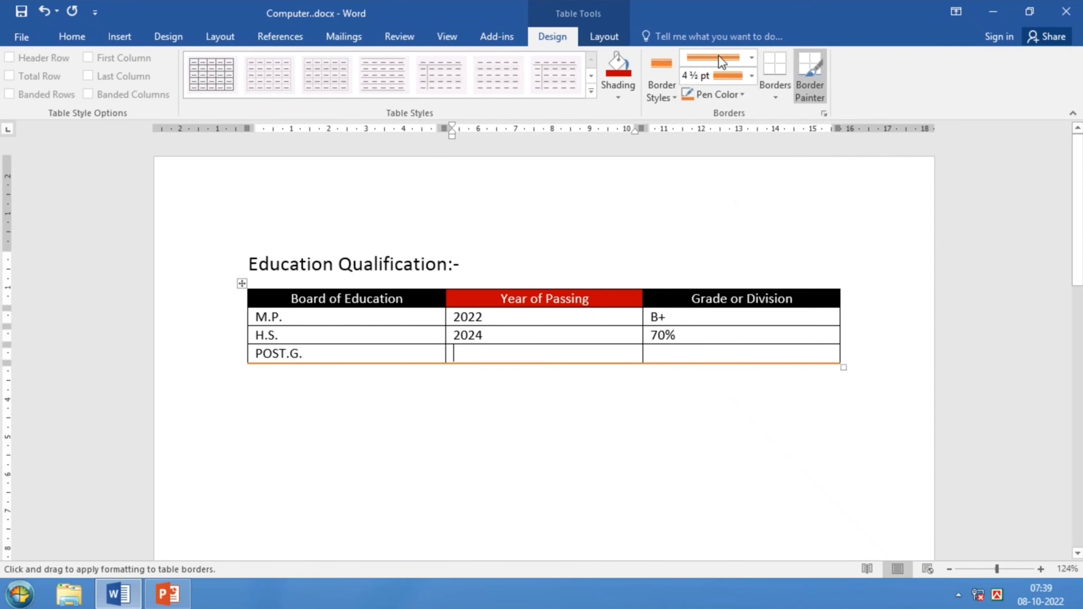
left_click(740, 94)
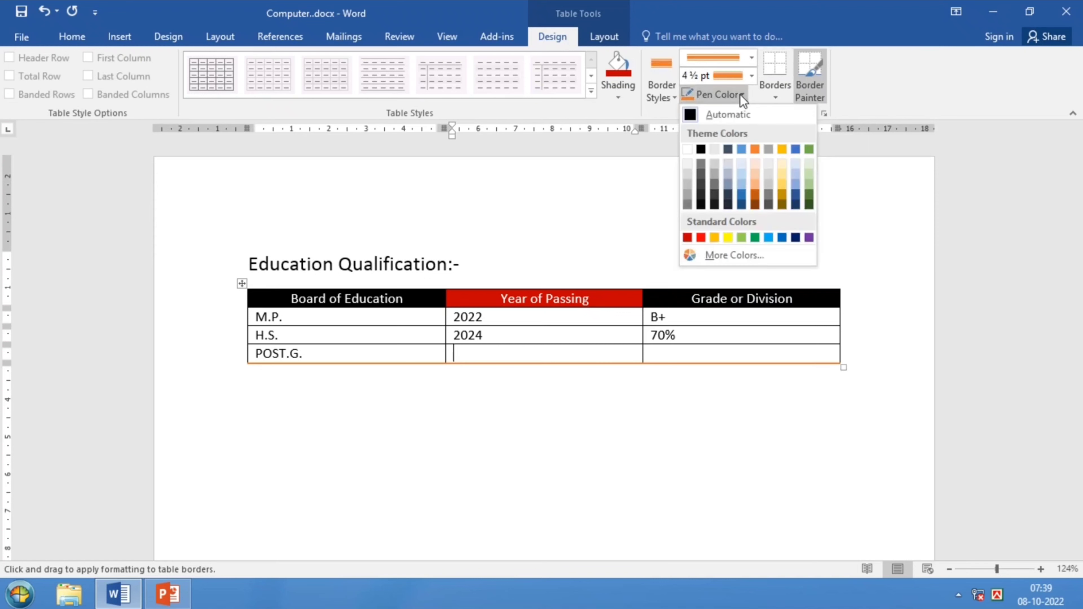
left_click(755, 238)
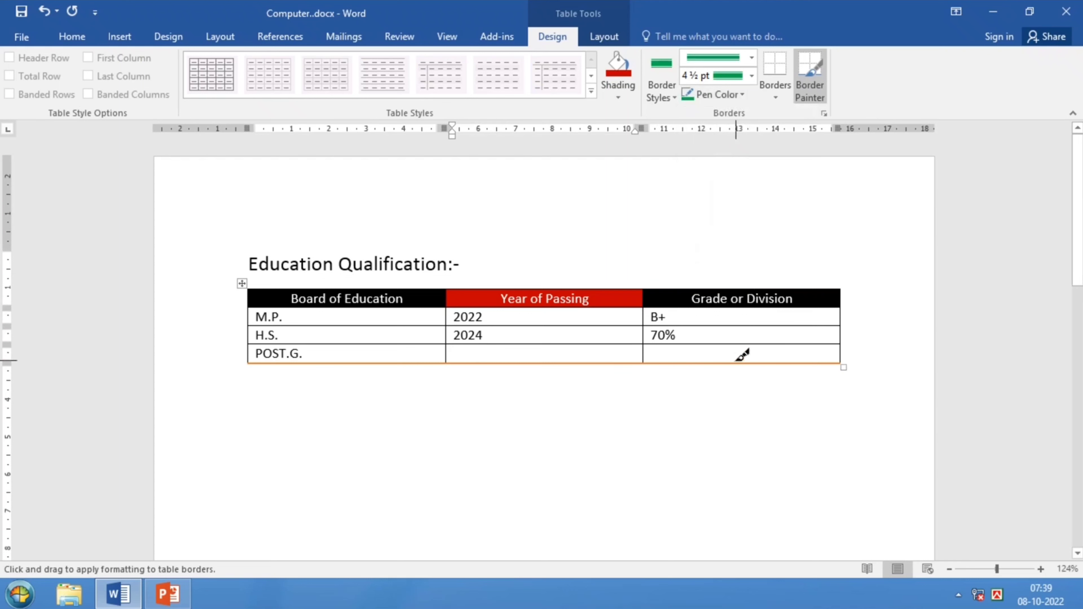
Paint thick green 4½ pt borders along the table's bottom and right edges
mouse_move(743, 355)
left_mouse_down()
mouse_move(383, 352)
mouse_move(427, 362)
left_mouse_up()
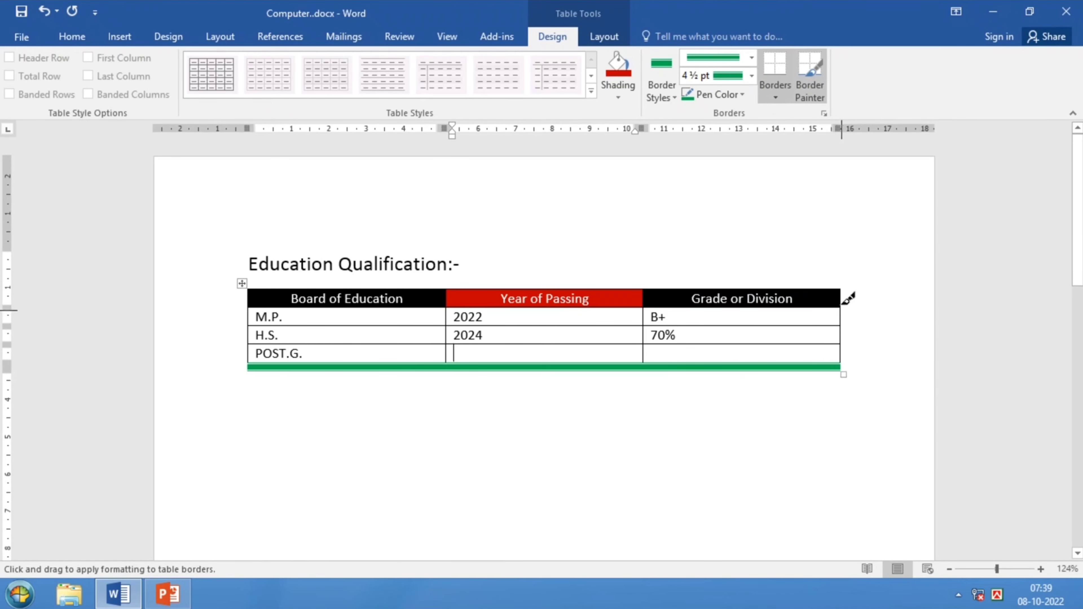
mouse_move(844, 300)
left_mouse_down()
mouse_move(846, 358)
mouse_move(300, 373)
left_mouse_up()
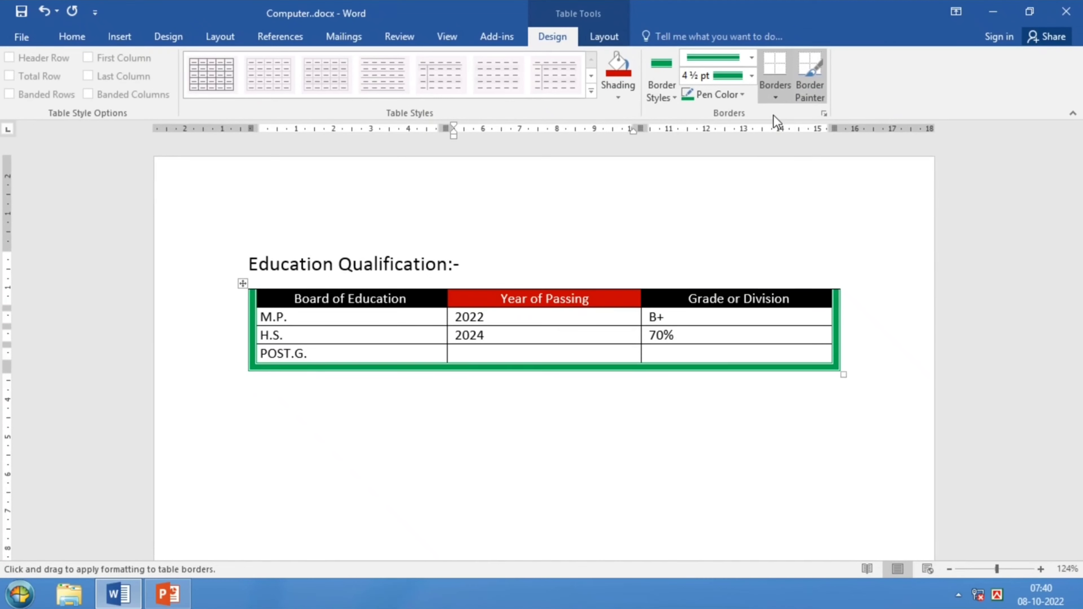
Move into the 2024 cell of the H.S. row's Year of Passing column
left_click(776, 98)
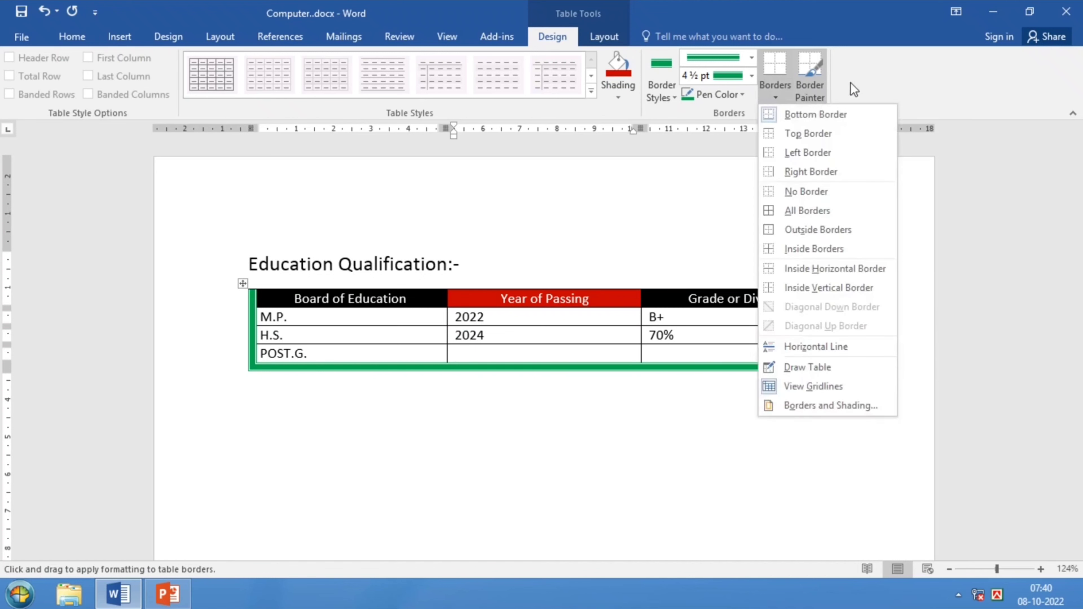
left_click(712, 225)
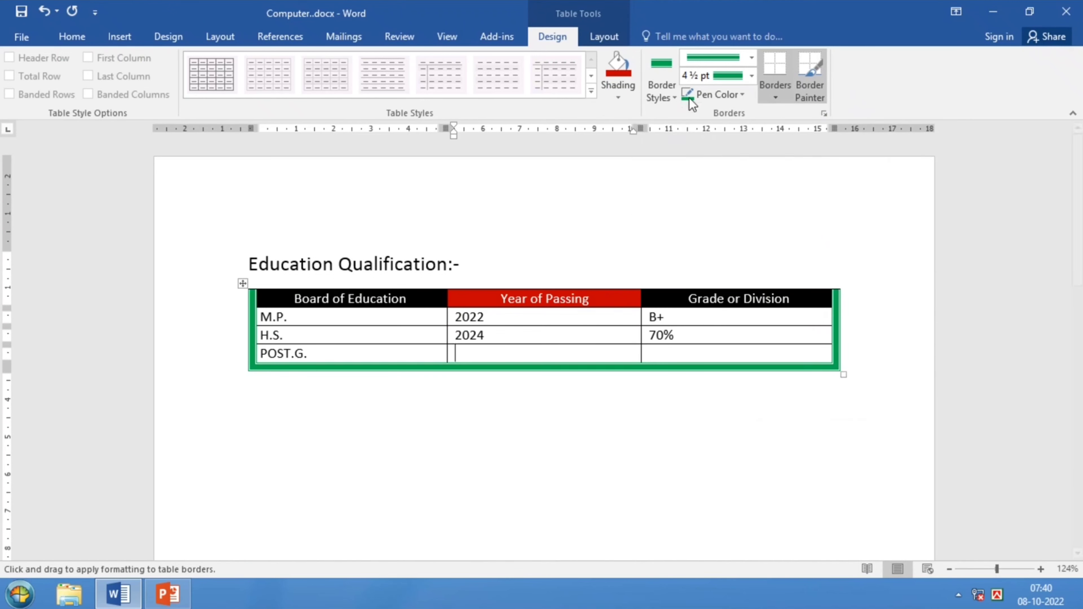
left_click(626, 83)
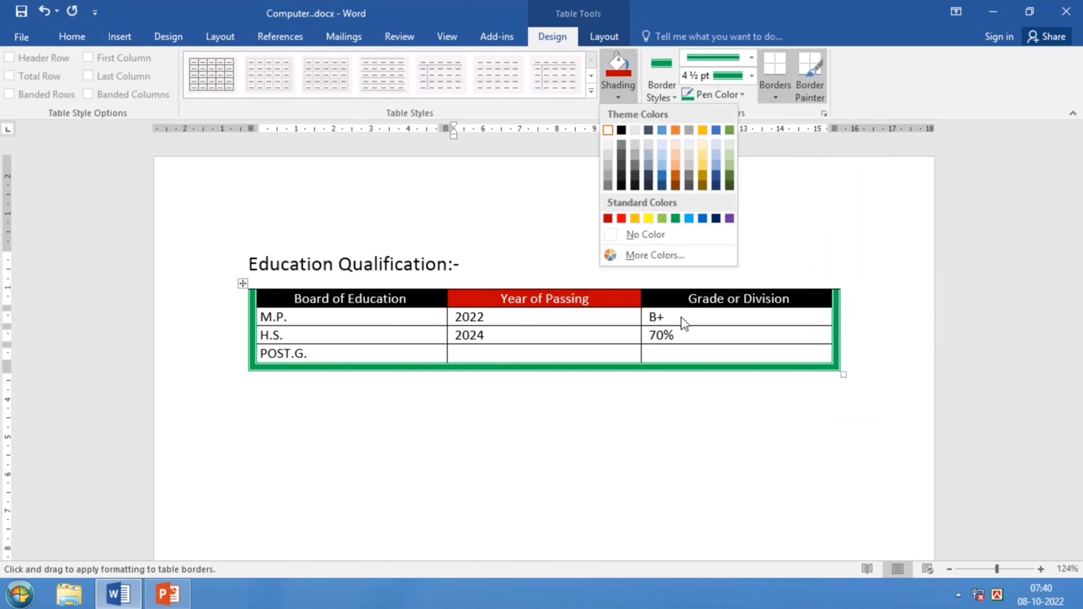
left_click(683, 335)
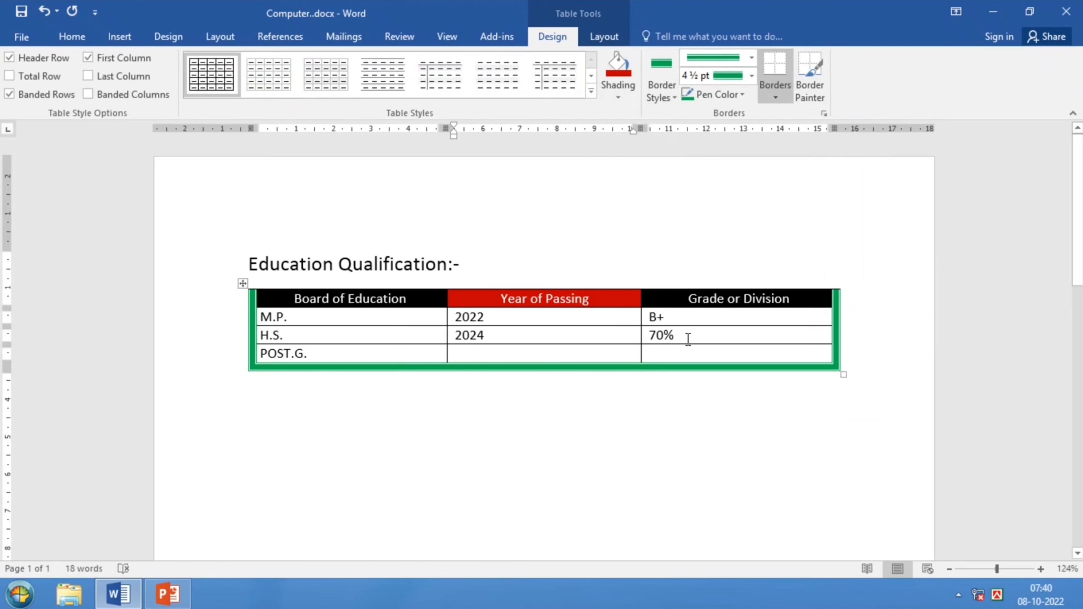
left_click(695, 336)
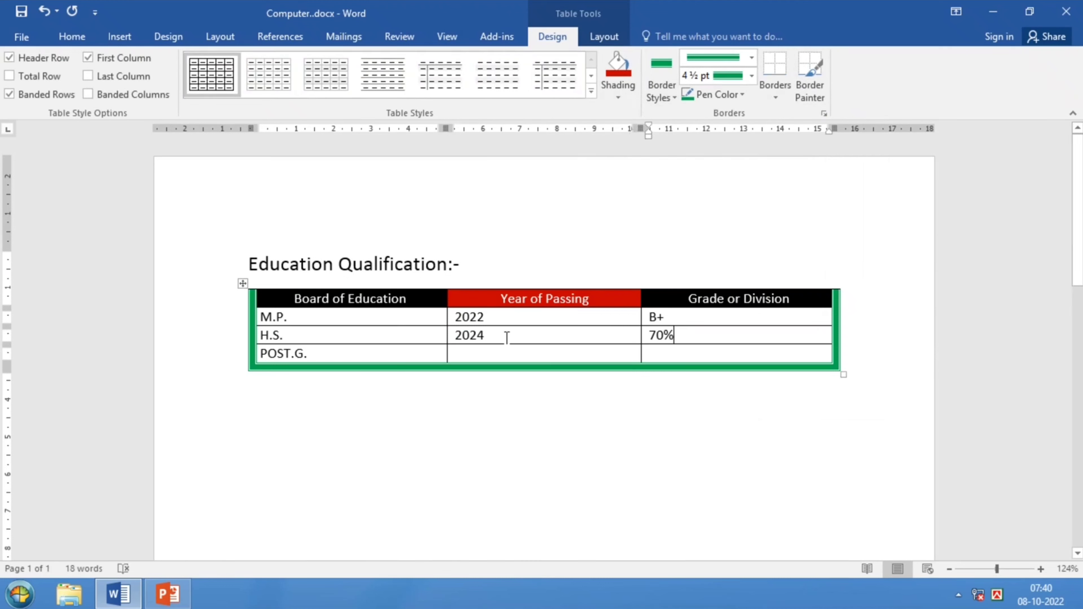
left_click(498, 337)
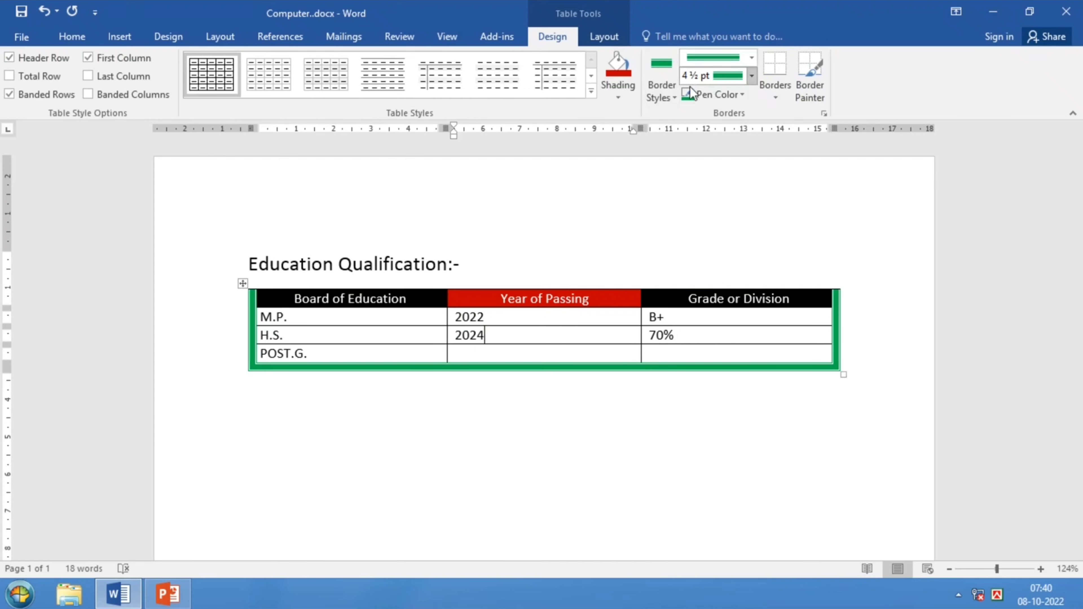
Apply a thick green Outside Border around the 2024 cell
left_click(775, 98)
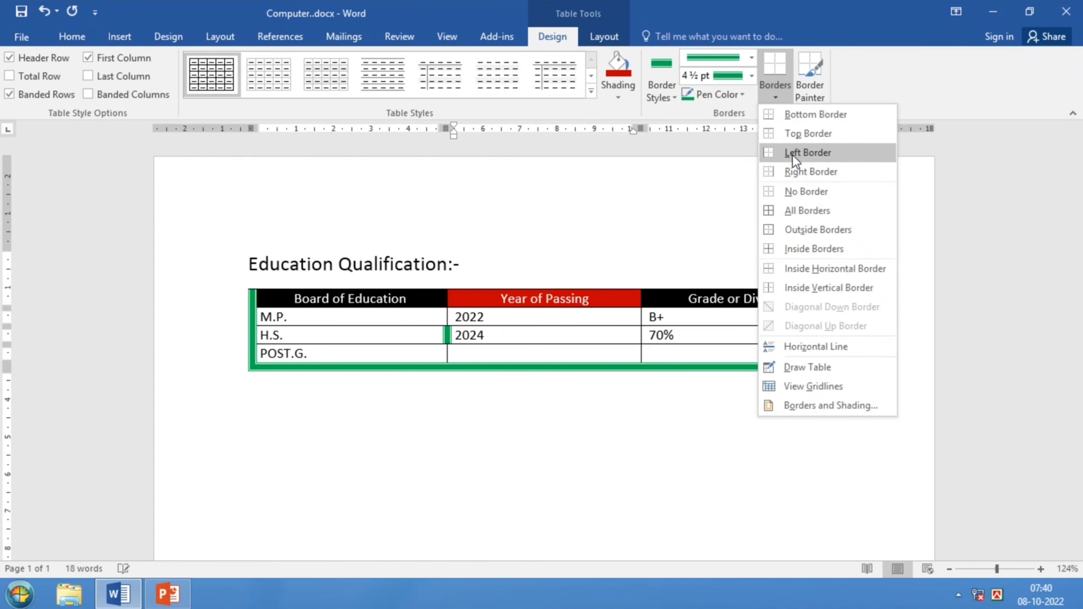
left_click(792, 233)
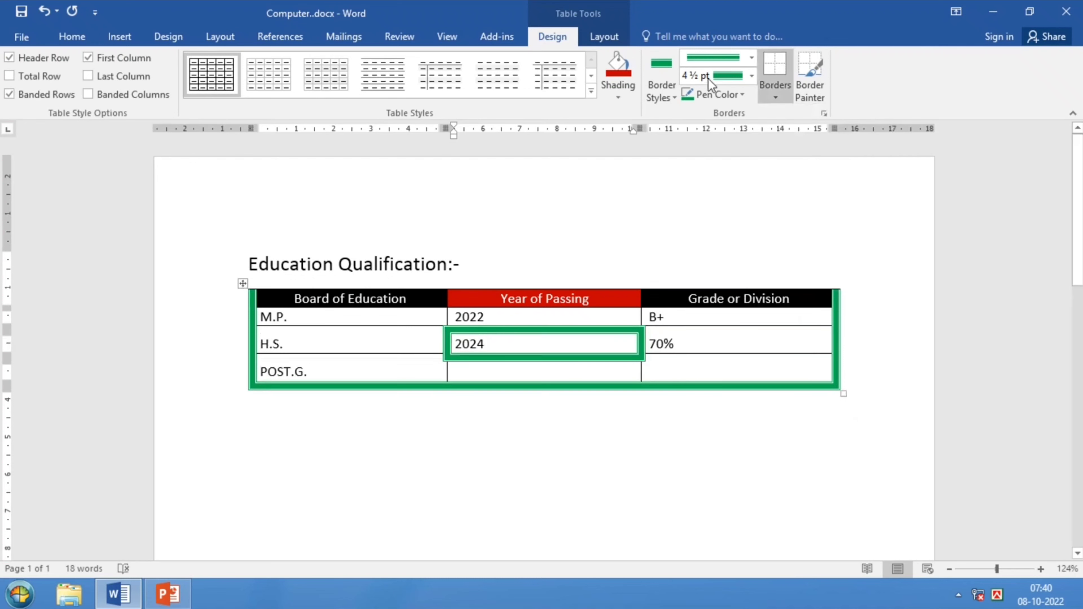
left_click(751, 77)
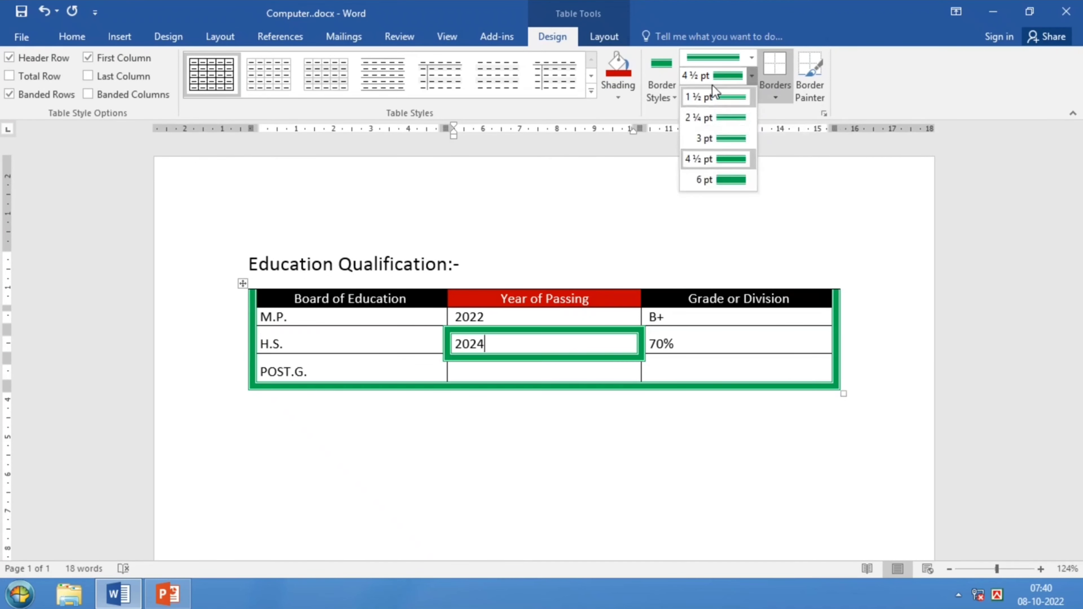
Switch the pen to 1½ pt and repaint the 2024 cell's top and bottom edges
left_click(714, 95)
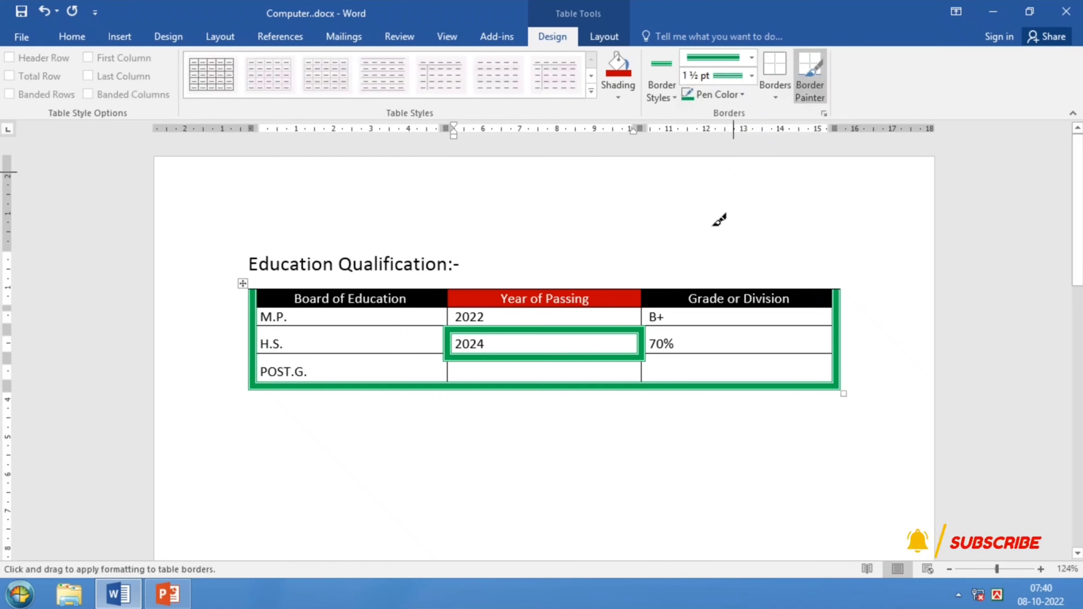
left_click(609, 327)
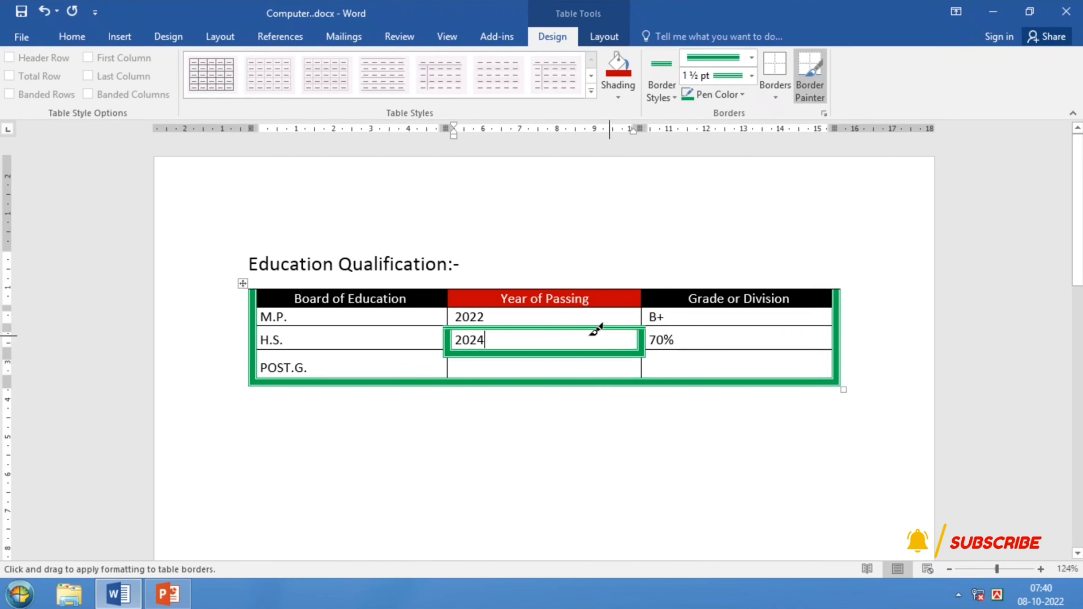
mouse_move(497, 344)
left_mouse_down()
mouse_move(614, 359)
mouse_move(619, 344)
left_mouse_up()
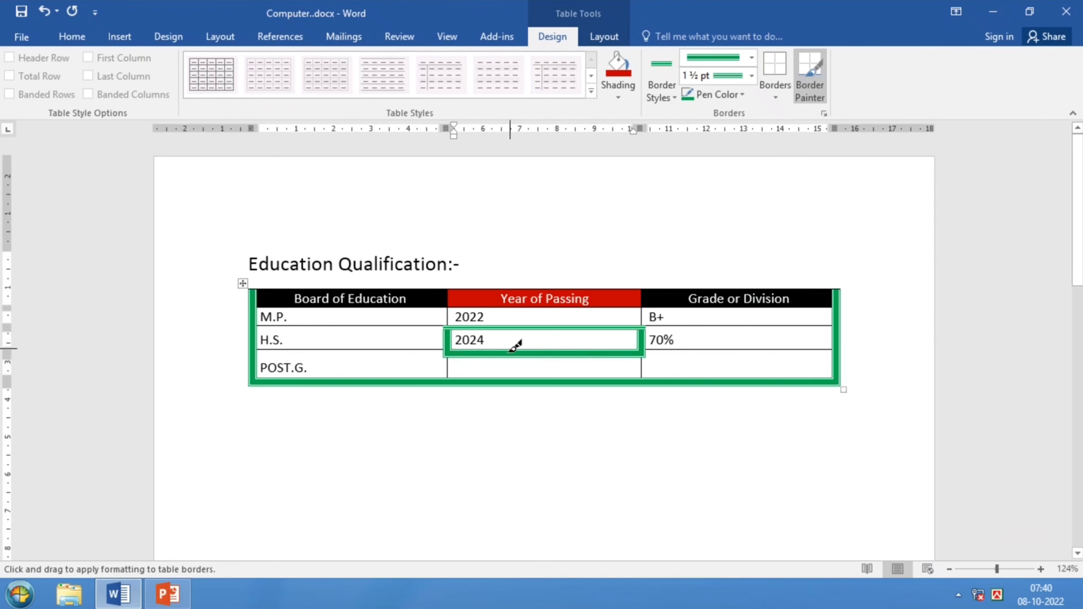